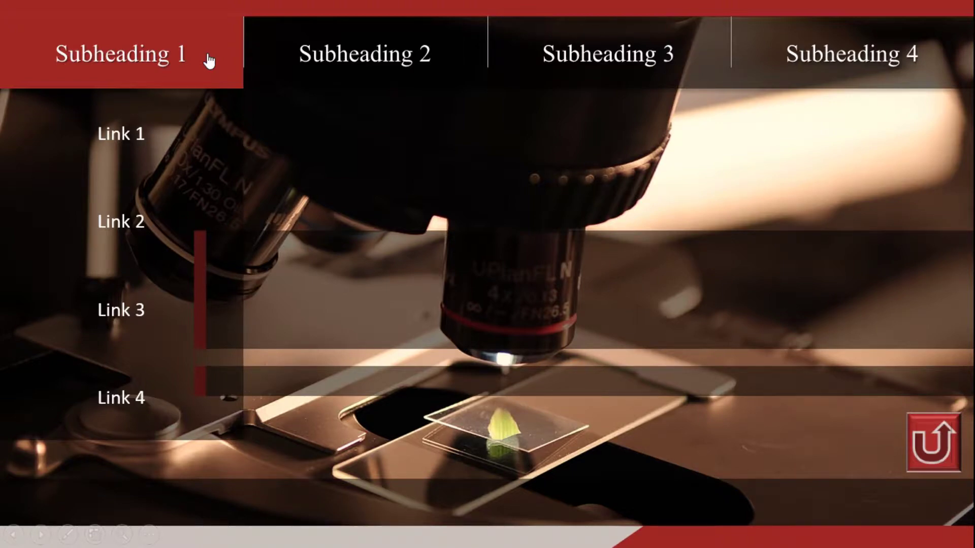
- Exit the drop-down menu slide show preview and return to Normal view
{"action": "key", "text": "Escape"}
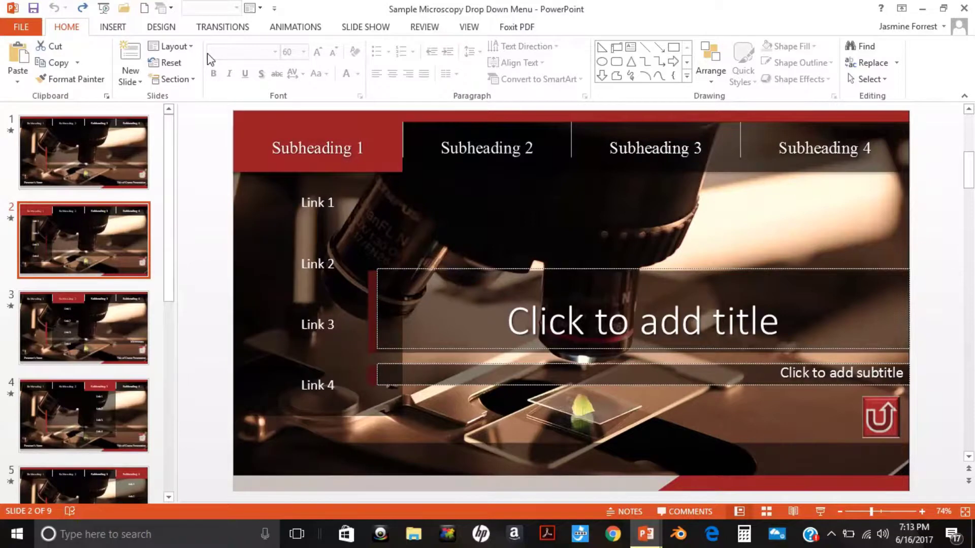
- Title slide 1 'Introduction to Microscopy' and select the title text
{"action": "left_click", "coordinate": [73, 136]}
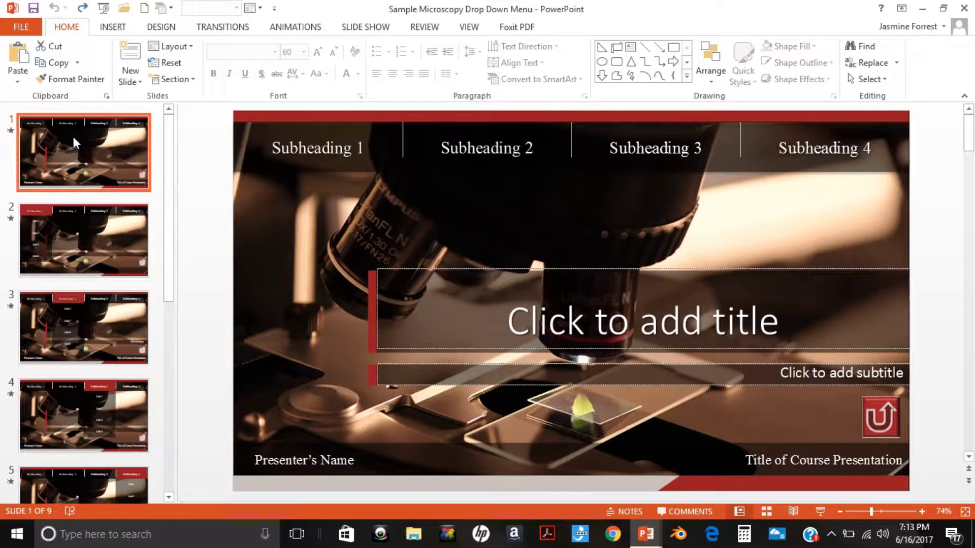
{"action": "left_click", "coordinate": [527, 320]}
{"action": "type", "text": "Introdu"}
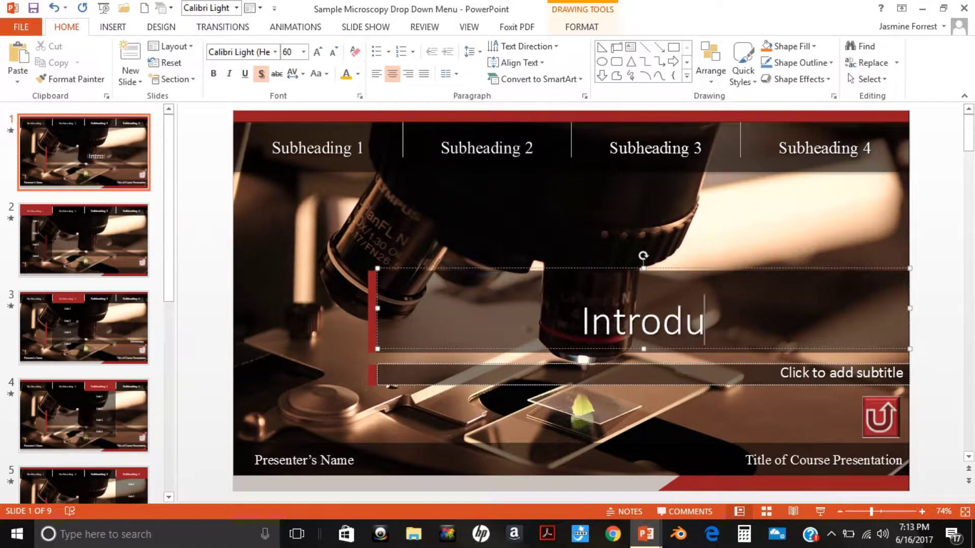
{"action": "type", "text": "ction to M"}
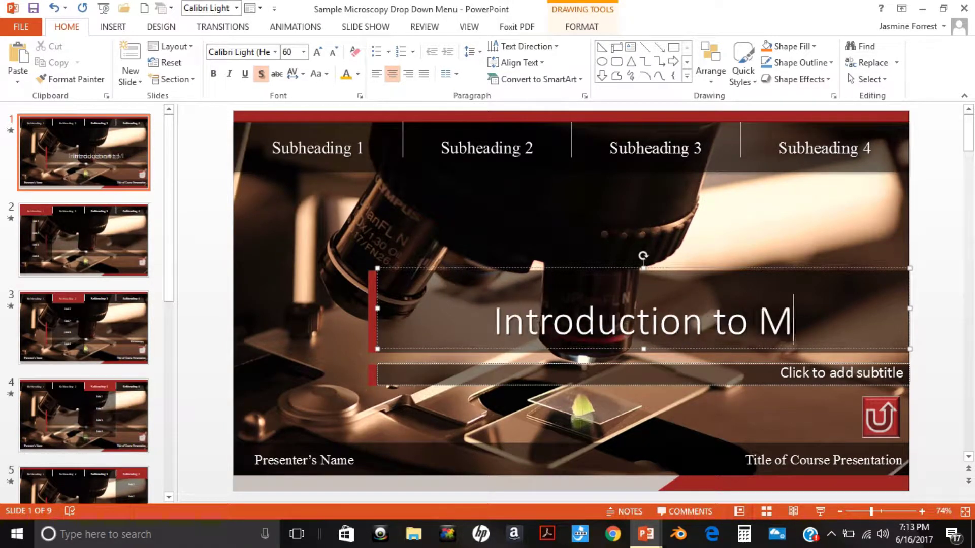
{"action": "type", "text": "icrosc"}
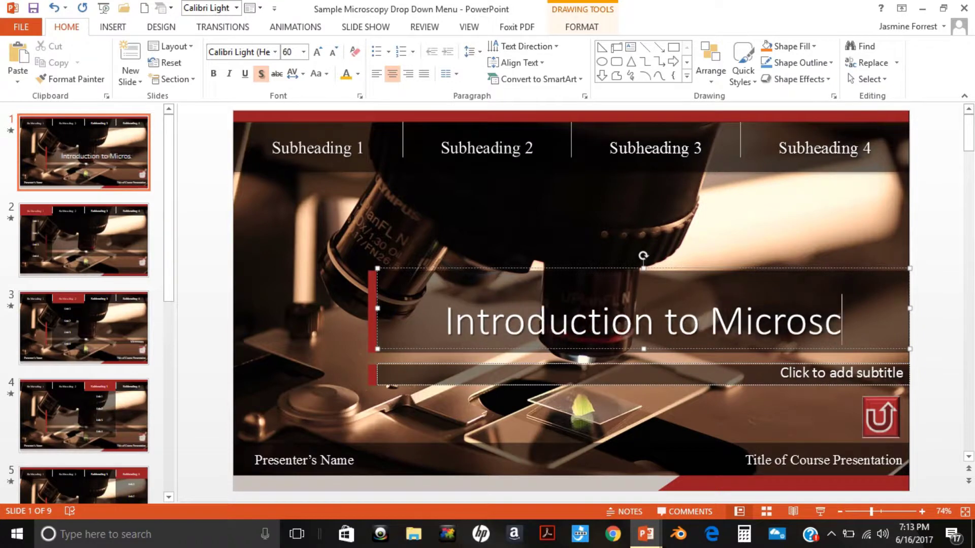
{"action": "type", "text": "opy"}
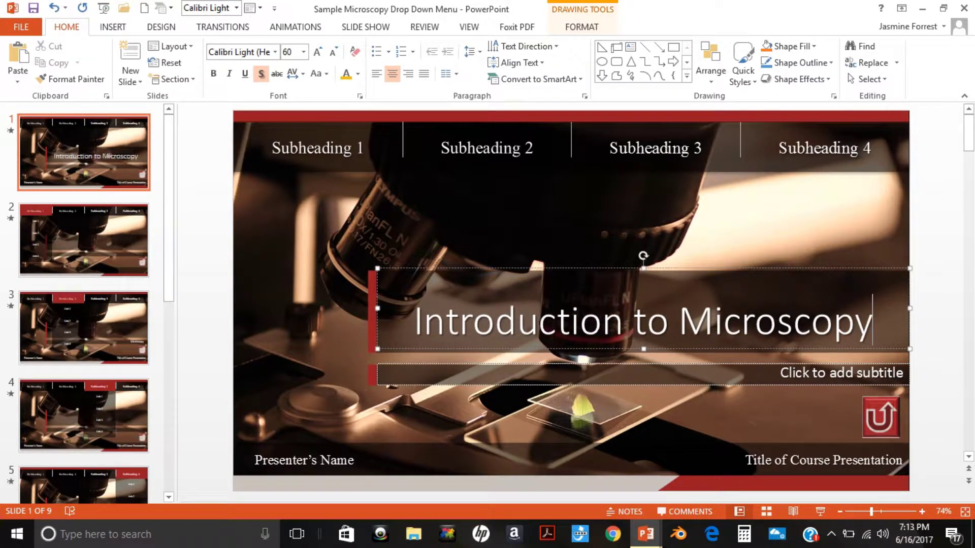
{"action": "triple_click", "coordinate": [509, 308]}
{"action": "key", "text": "ctrl+c"}
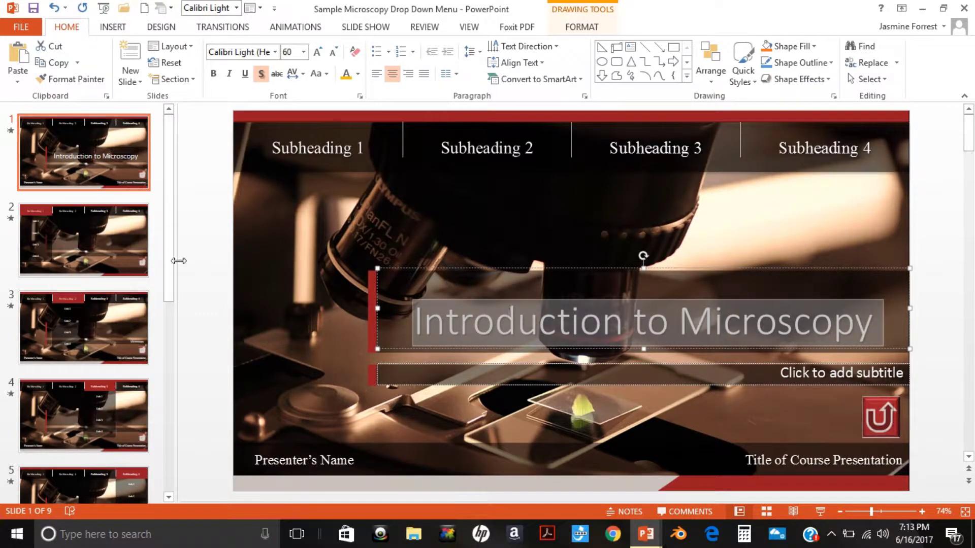
- Paste the 'Introduction to Microscopy' title into slides 2 and 3
{"action": "left_click", "coordinate": [90, 221]}
{"action": "left_click", "coordinate": [588, 320]}
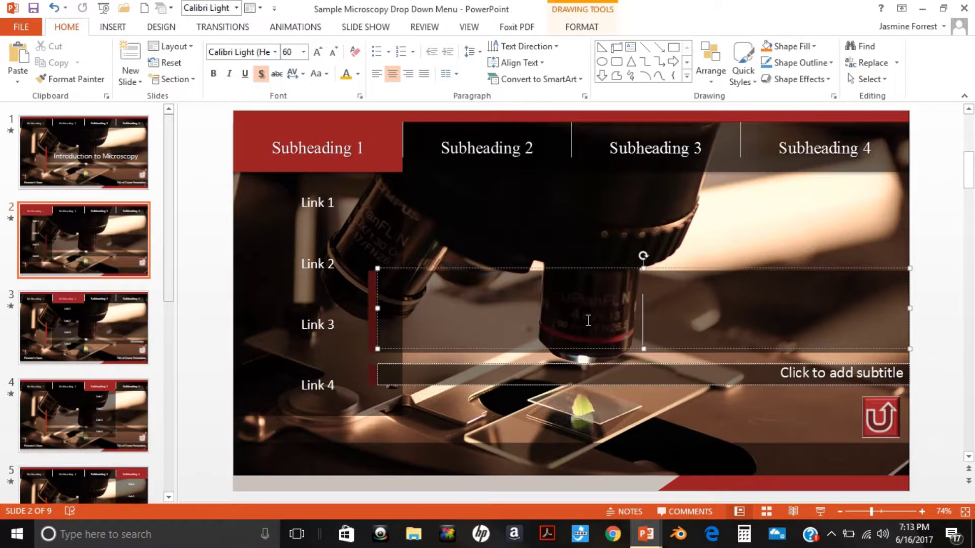
{"action": "key", "text": "ctrl+v"}
{"action": "left_click", "coordinate": [88, 307]}
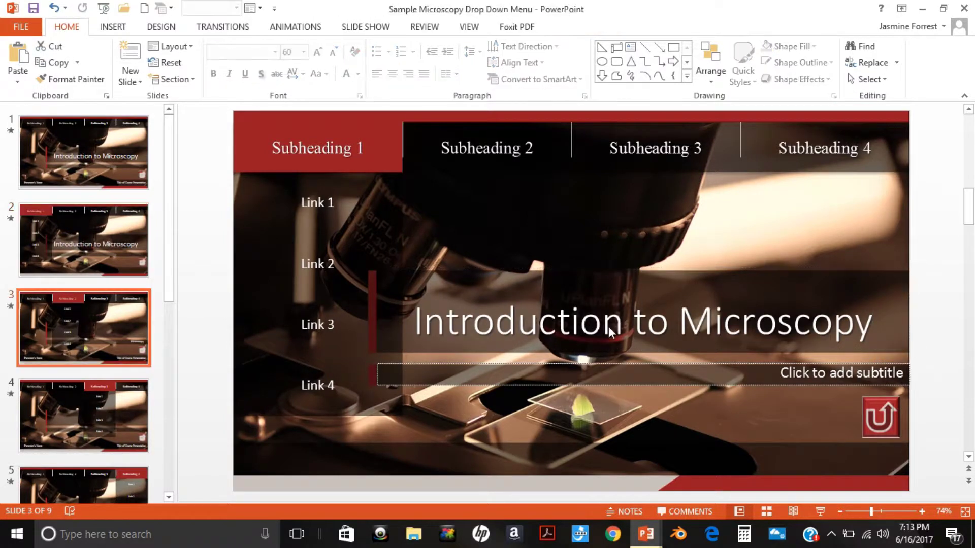
{"action": "left_click", "coordinate": [616, 324]}
{"action": "key", "text": "ctrl+v"}
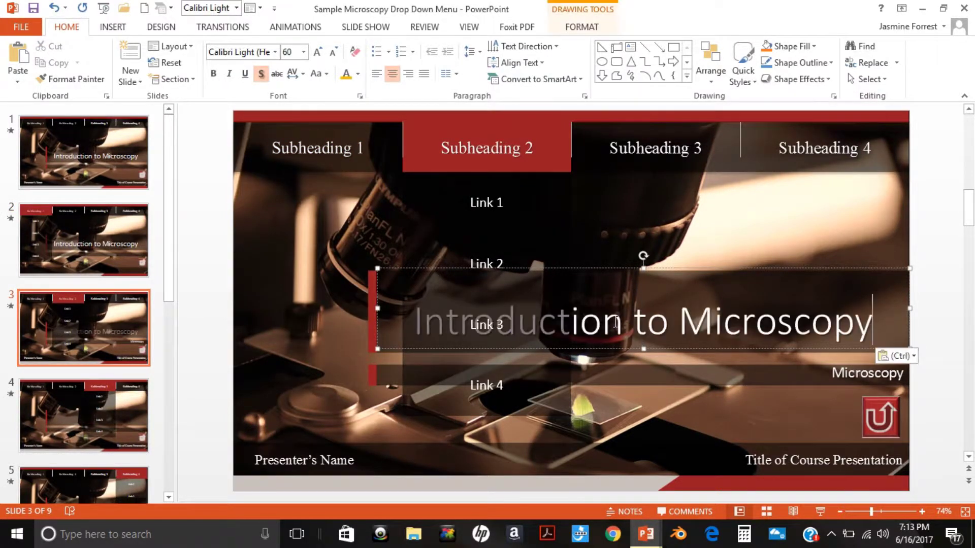
- Paste the same title into slides 4 and 5, then return to slide 1
{"action": "left_click", "coordinate": [111, 412]}
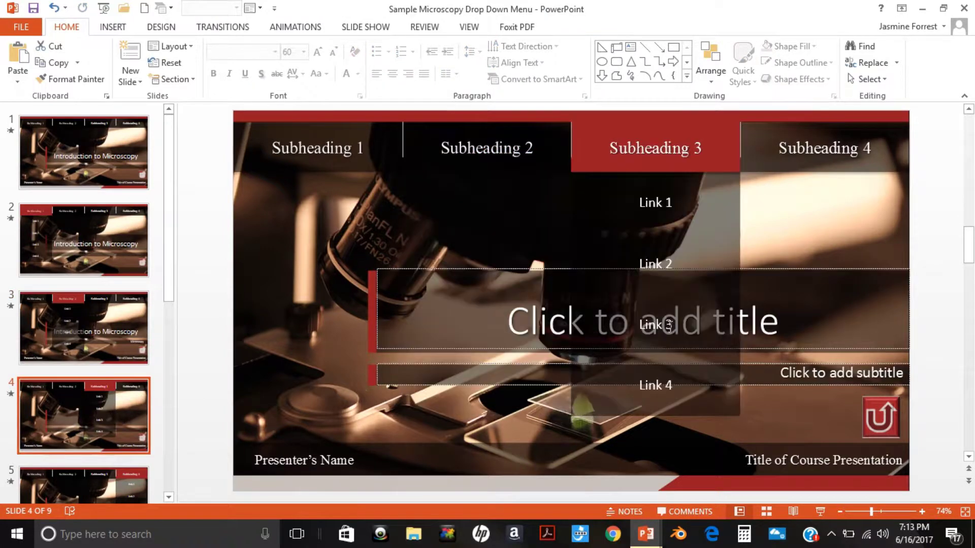
{"action": "left_click", "coordinate": [495, 335]}
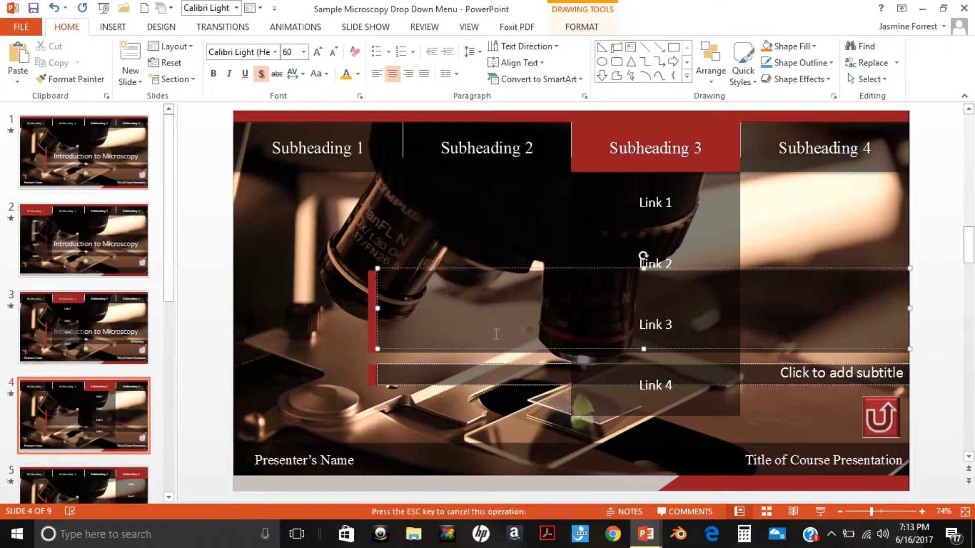
{"action": "key", "text": "ctrl+v"}
{"action": "left_click", "coordinate": [142, 475]}
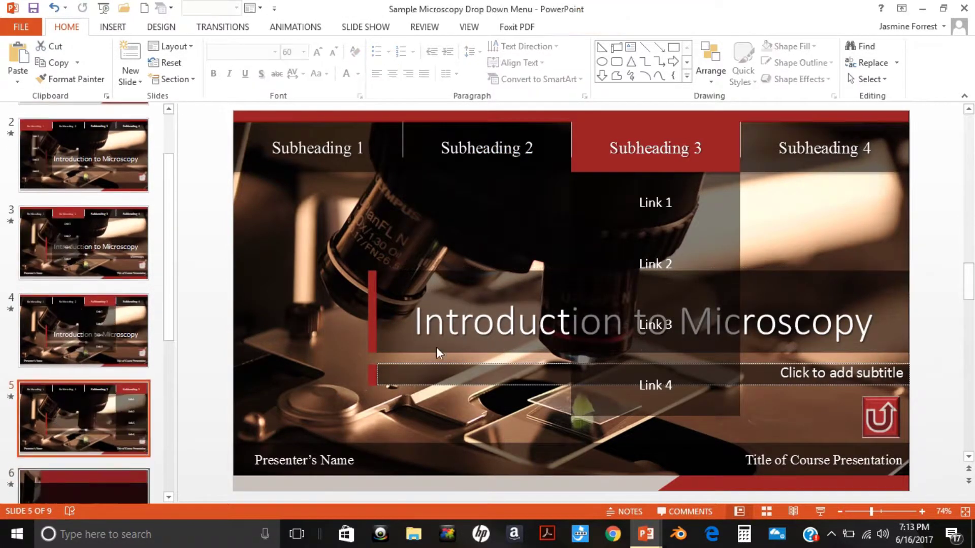
{"action": "left_click", "coordinate": [559, 330]}
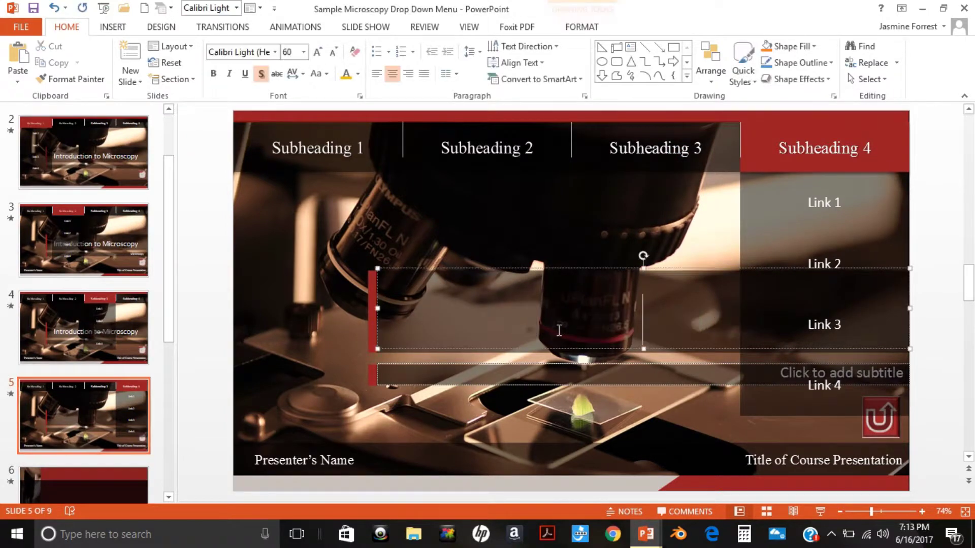
{"action": "key", "text": "ctrl+v"}
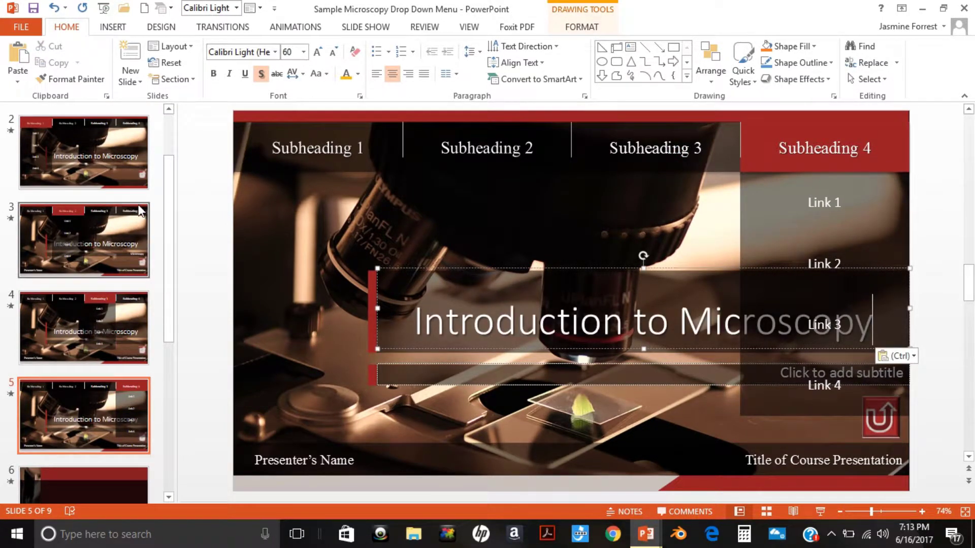
{"action": "scroll", "coordinate": [102, 254], "scroll_direction": "up", "scroll_amount": 3}
{"action": "left_click", "coordinate": [98, 155]}
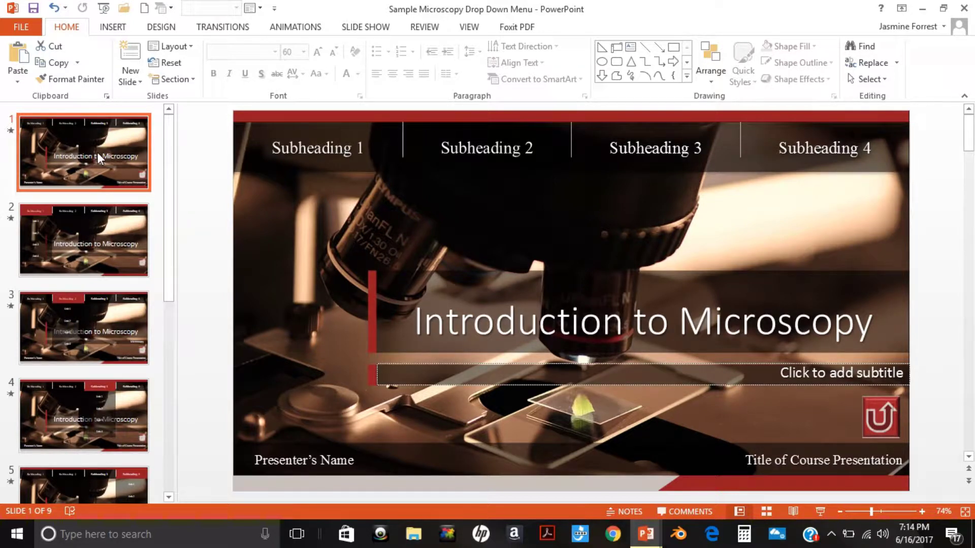
- Rename slide 1's first tab to 'Chapter 1: Microscopy' and copy that text
{"action": "triple_click", "coordinate": [296, 147]}
{"action": "type", "text": "Ch"}
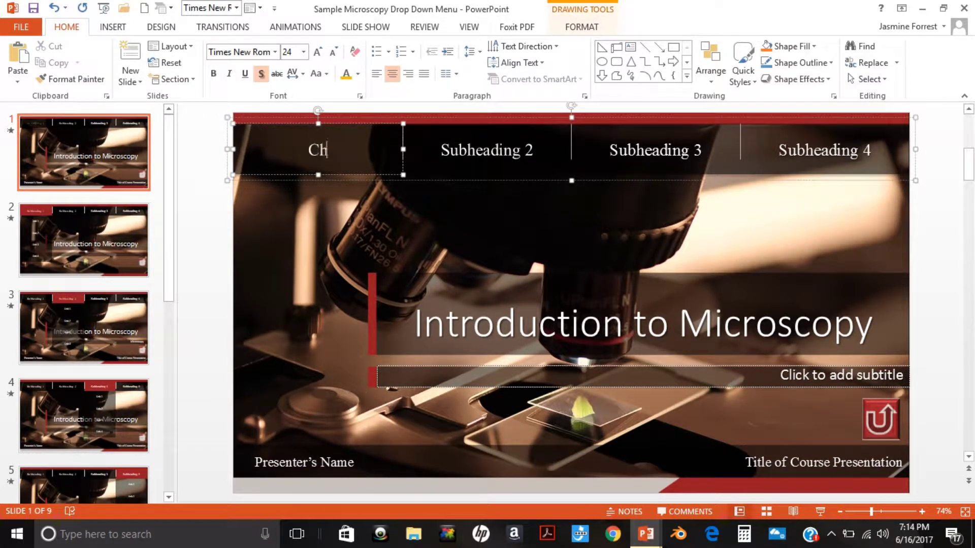
{"action": "type", "text": "apter 1"}
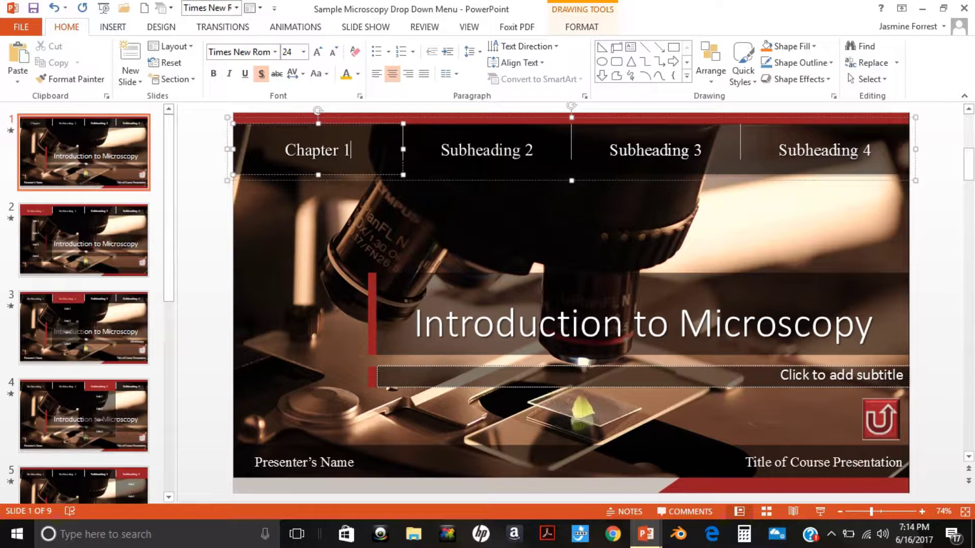
{"action": "type", "text": ": Mi"}
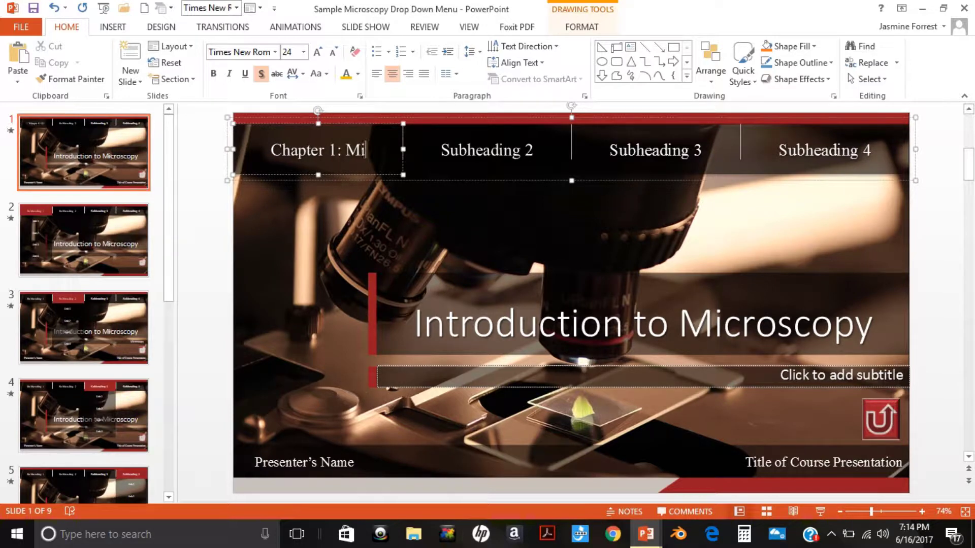
{"action": "type", "text": "cro"}
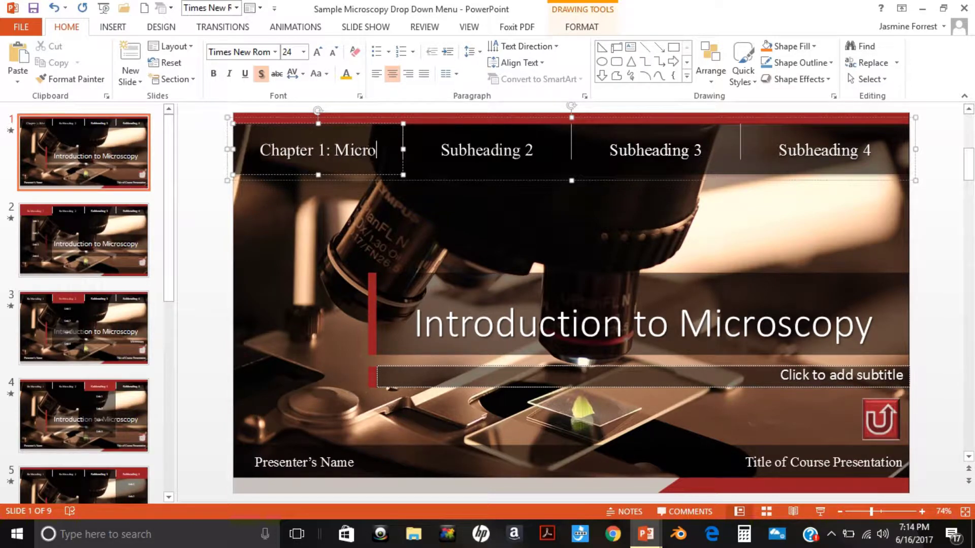
{"action": "type", "text": "scop"}
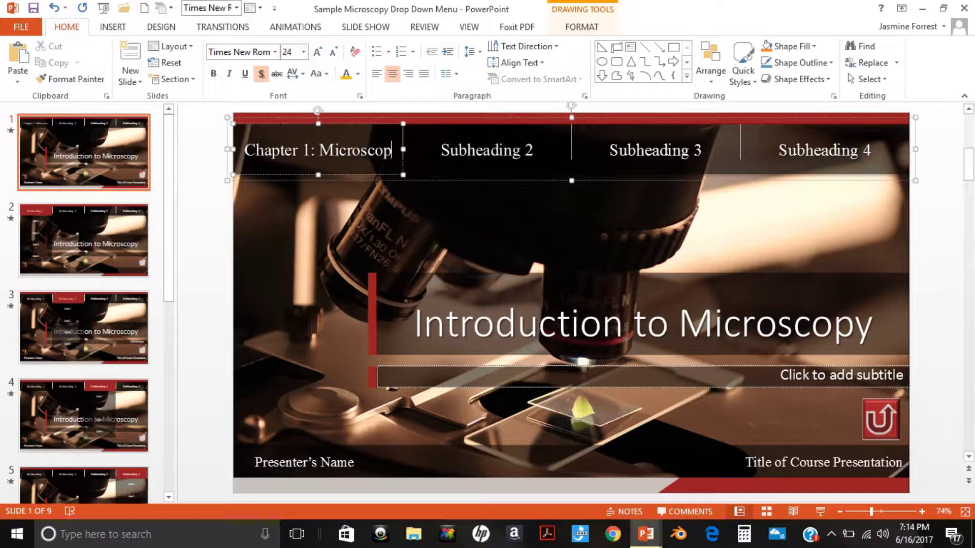
{"action": "type", "text": "y"}
{"action": "triple_click", "coordinate": [305, 148]}
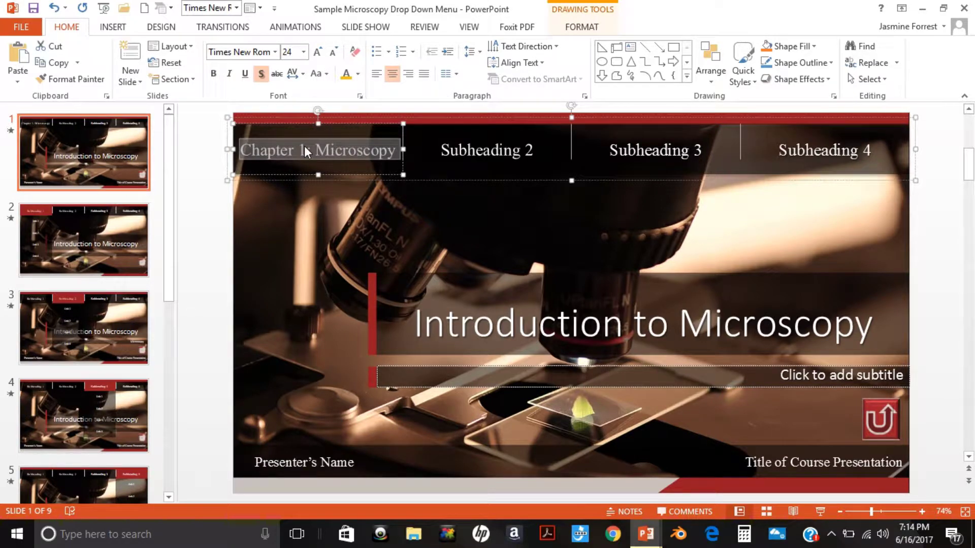
{"action": "left_click", "coordinate": [89, 236]}
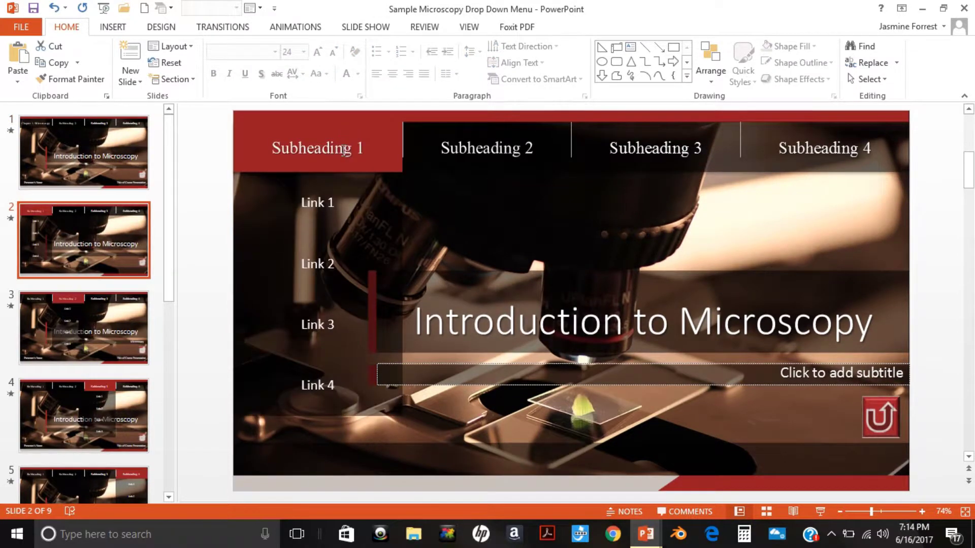
{"action": "triple_click", "coordinate": [342, 150]}
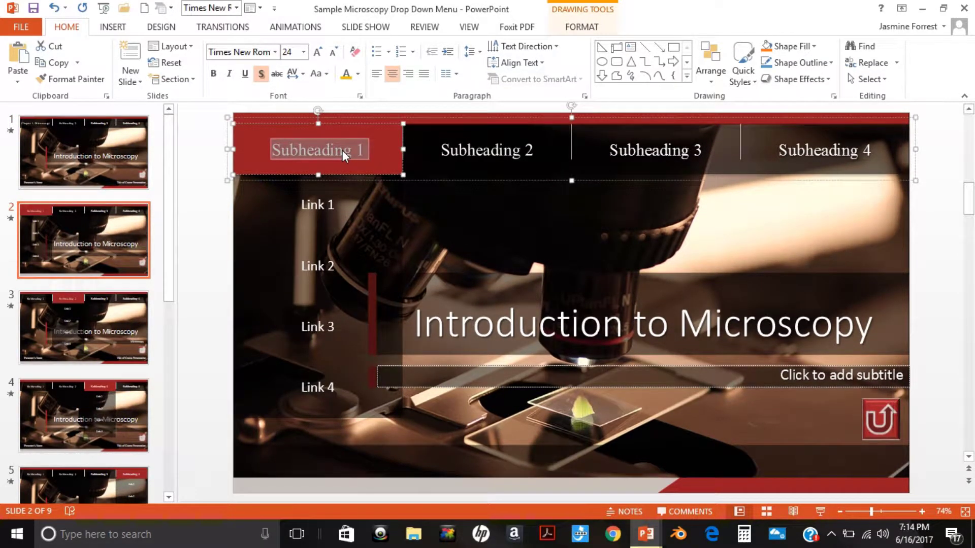
{"action": "key", "text": "Page_Up"}
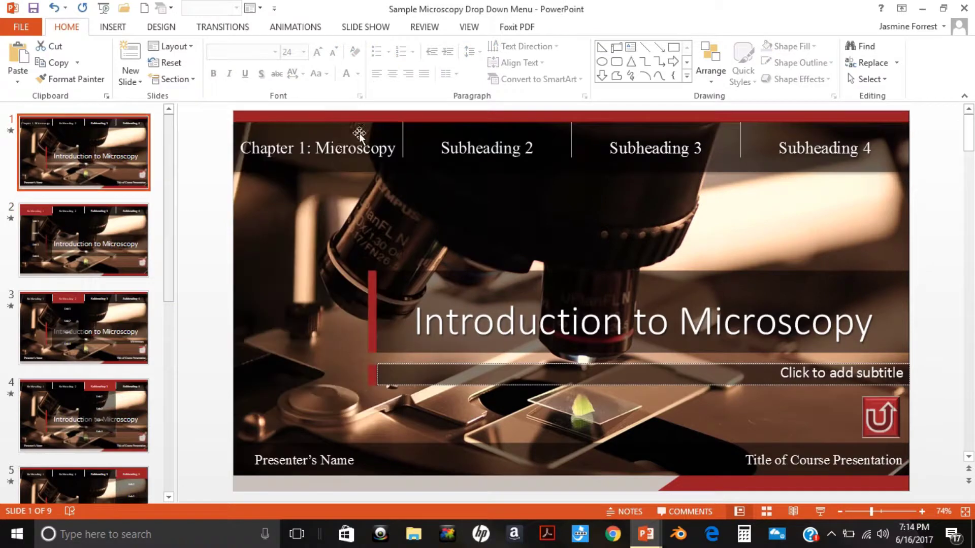
{"action": "triple_click", "coordinate": [338, 146]}
{"action": "key", "text": "ctrl+c"}
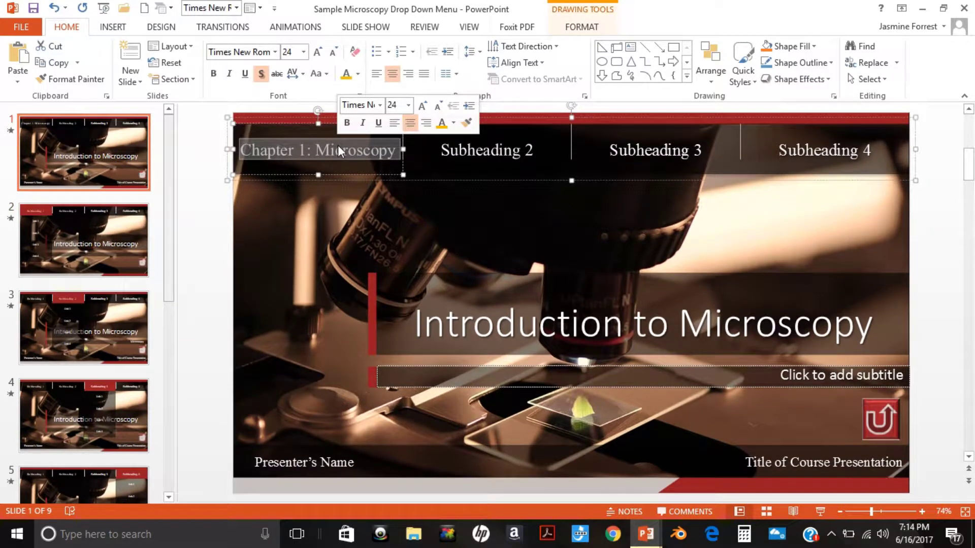
- Paste 'Chapter 1: Microscopy' over Subheading 1 on slides 2 and 3
{"action": "left_click", "coordinate": [80, 253]}
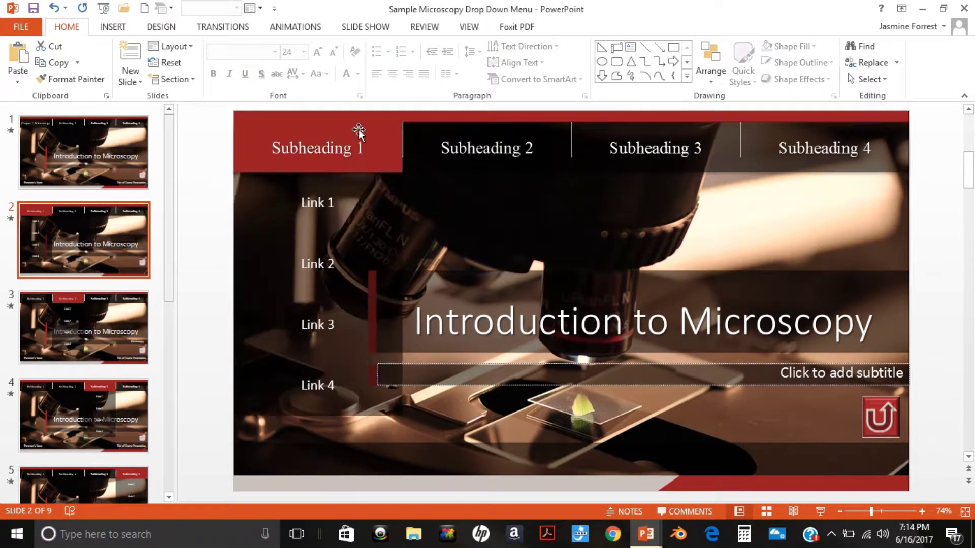
{"action": "triple_click", "coordinate": [344, 145]}
{"action": "key", "text": "ctrl+v"}
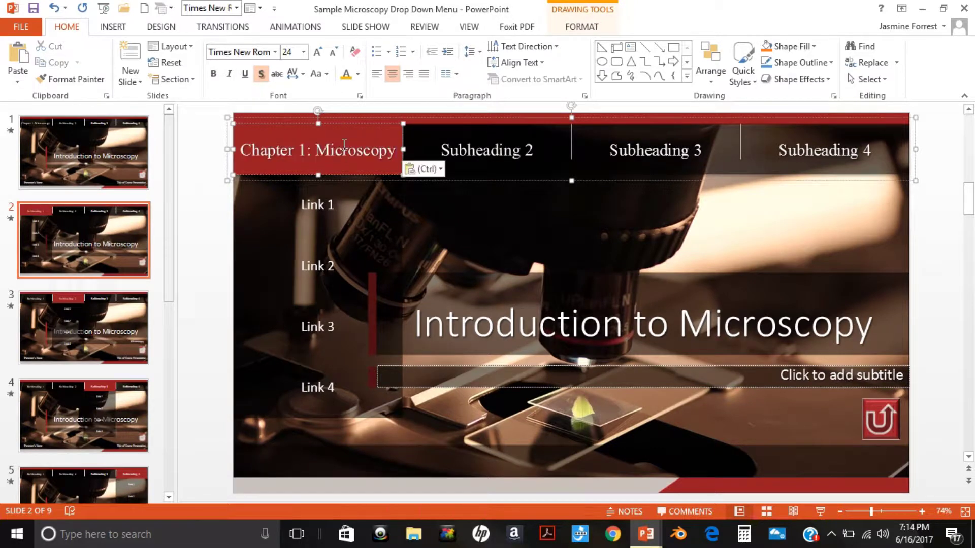
{"action": "left_click", "coordinate": [123, 324]}
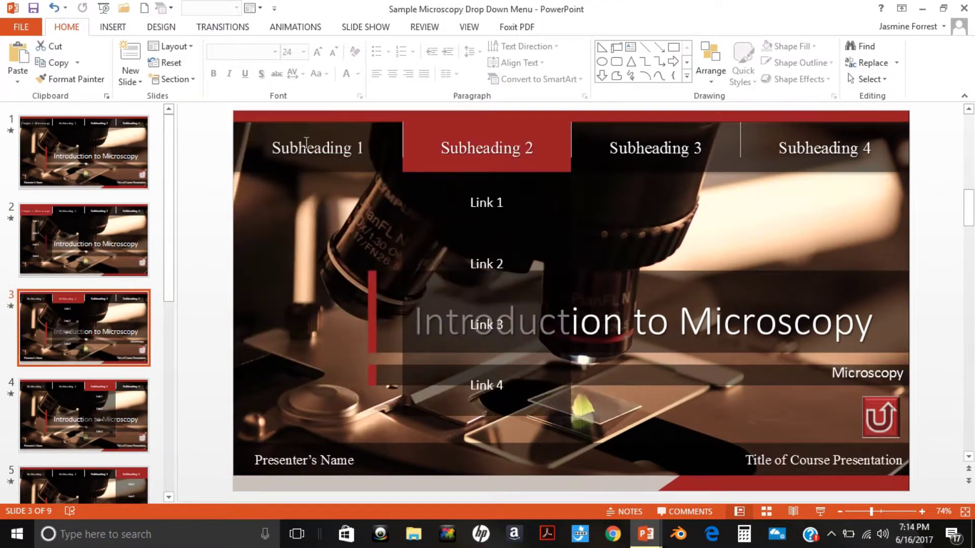
{"action": "left_click", "coordinate": [305, 143]}
{"action": "triple_click", "coordinate": [305, 144]}
{"action": "key", "text": "ctrl+v"}
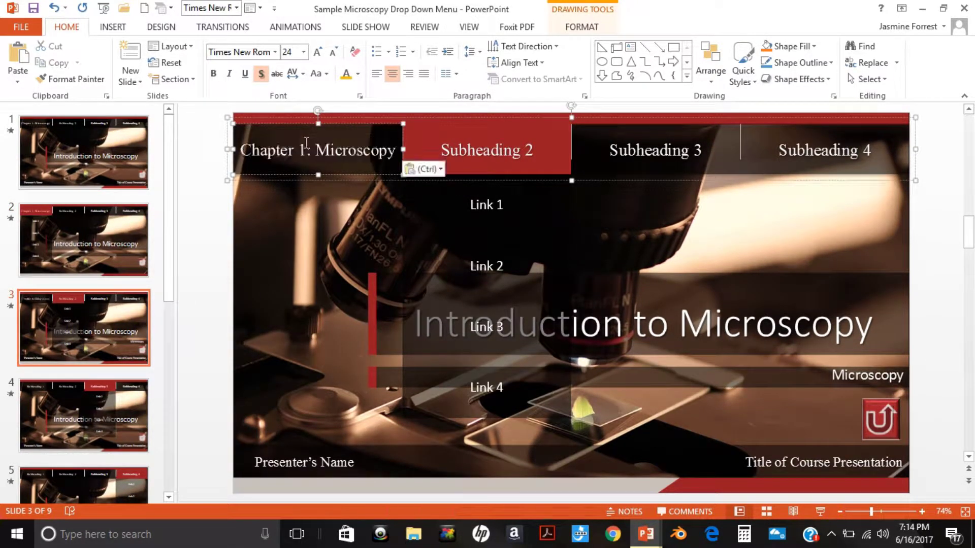
- Replace Subheading 1 with 'Chapter 1: Microscopy' on slides 4 and 5
{"action": "left_click", "coordinate": [102, 406]}
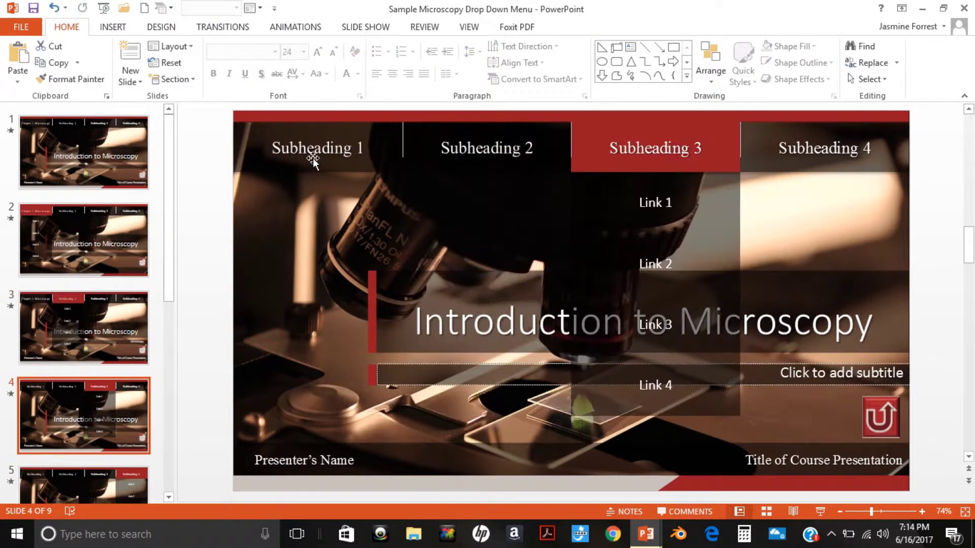
{"action": "triple_click", "coordinate": [315, 148]}
{"action": "key", "text": "ctrl+v"}
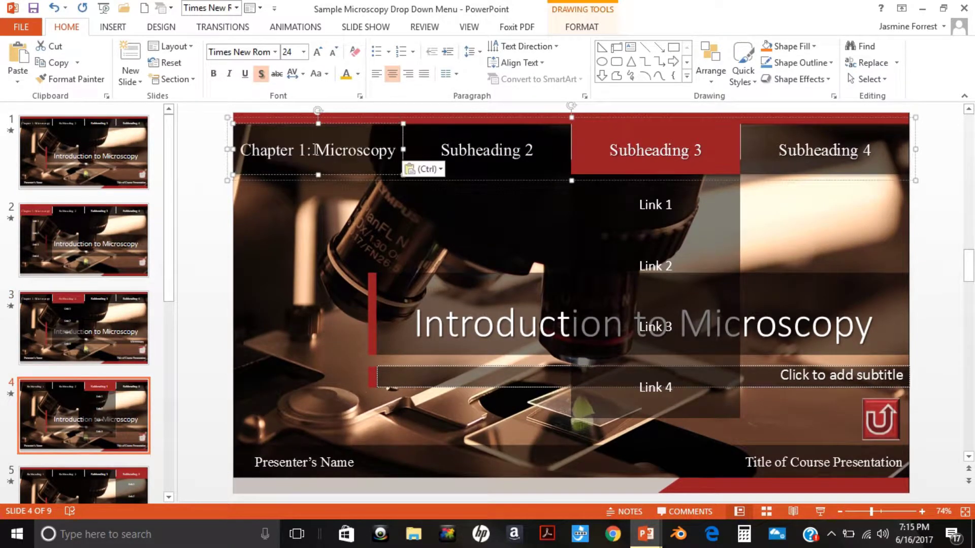
{"action": "left_click", "coordinate": [80, 471]}
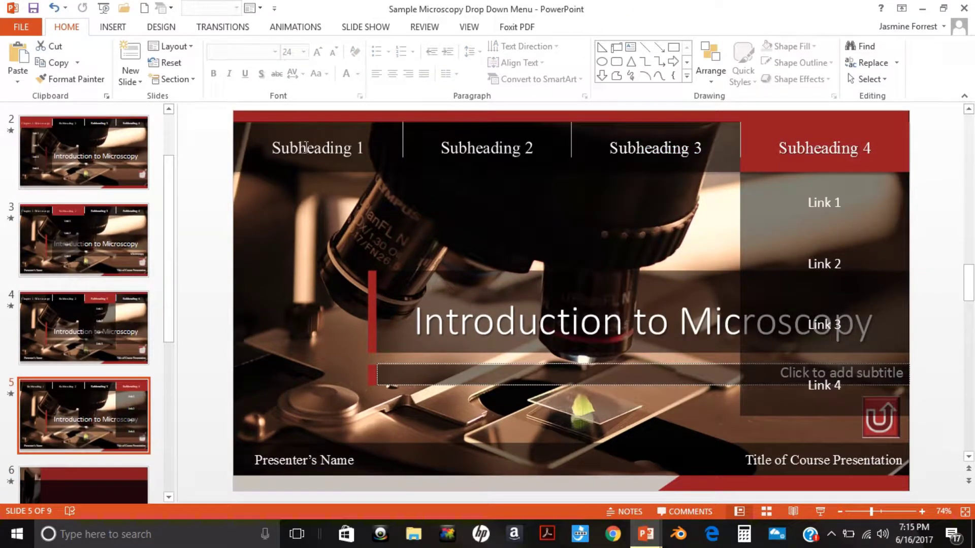
{"action": "triple_click", "coordinate": [302, 148]}
{"action": "key", "text": "ctrl+v"}
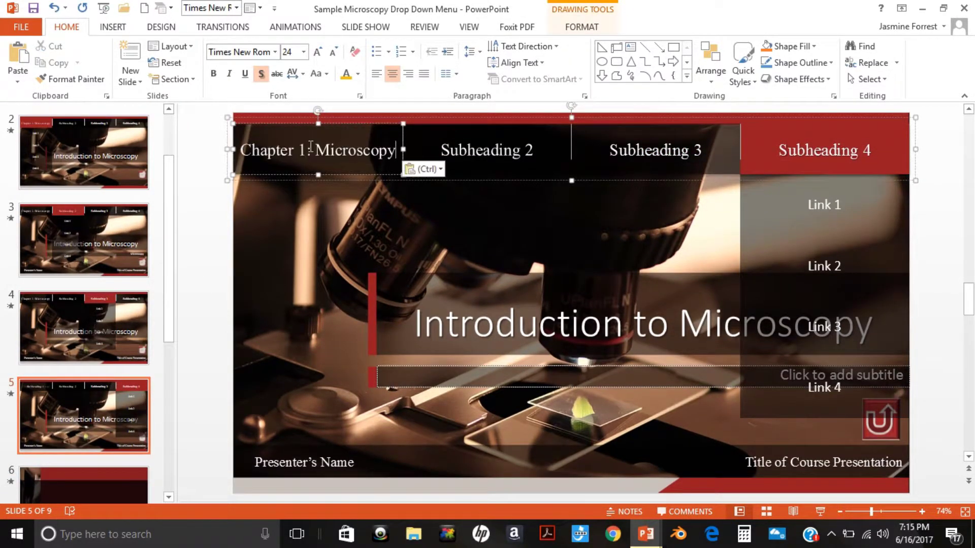
{"action": "left_click", "coordinate": [80, 473]}
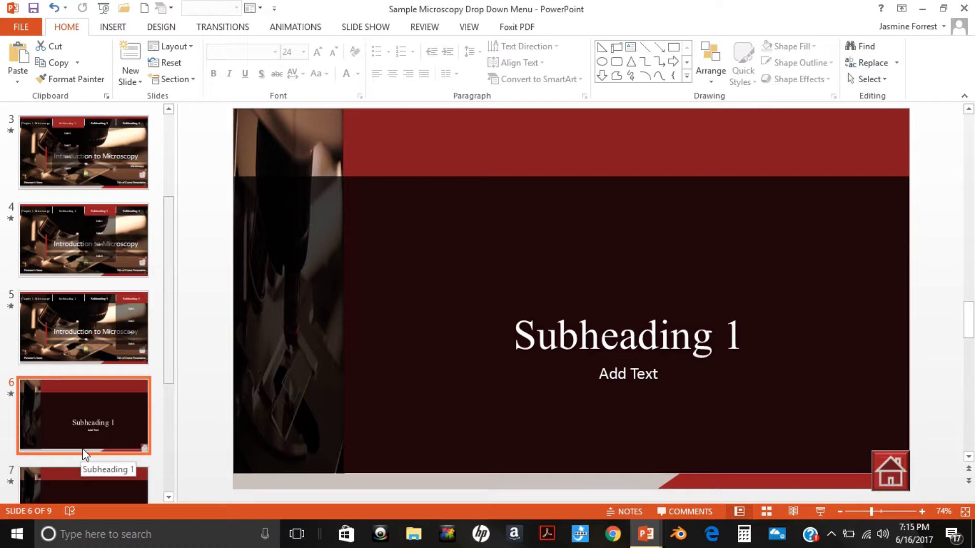
- Paste 'Chapter 1: Microscopy' as slide 6's title and delete its 'Add Text' subtitle
{"action": "triple_click", "coordinate": [543, 349]}
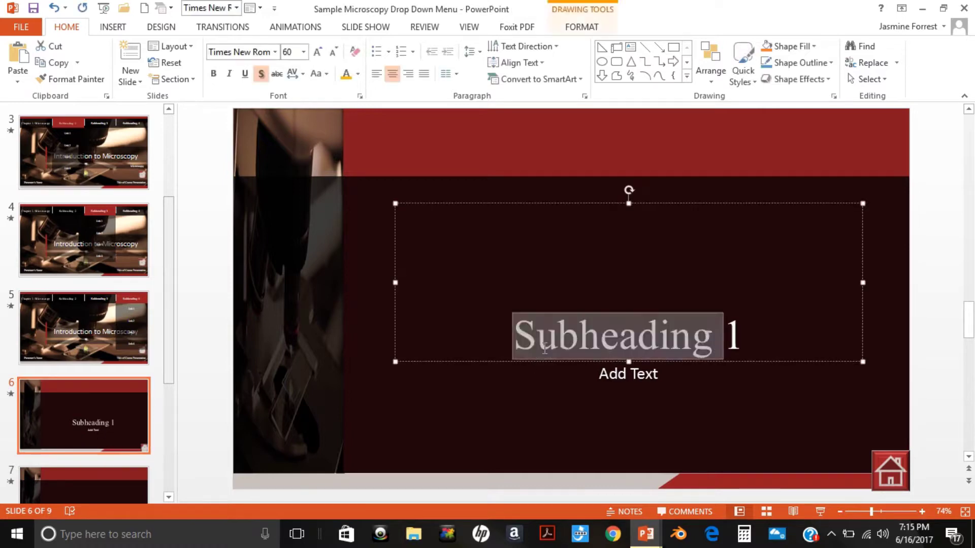
{"action": "key", "text": "ctrl+v"}
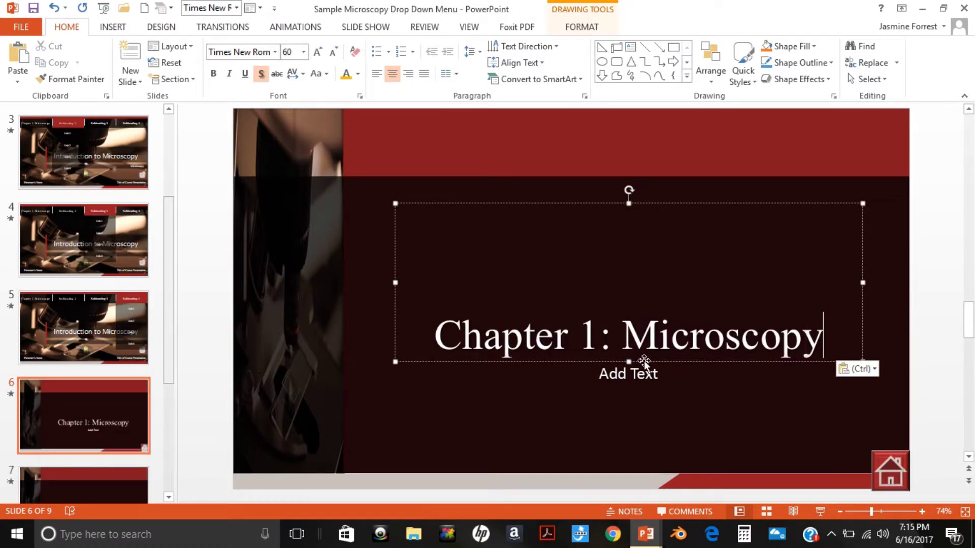
{"action": "triple_click", "coordinate": [642, 374]}
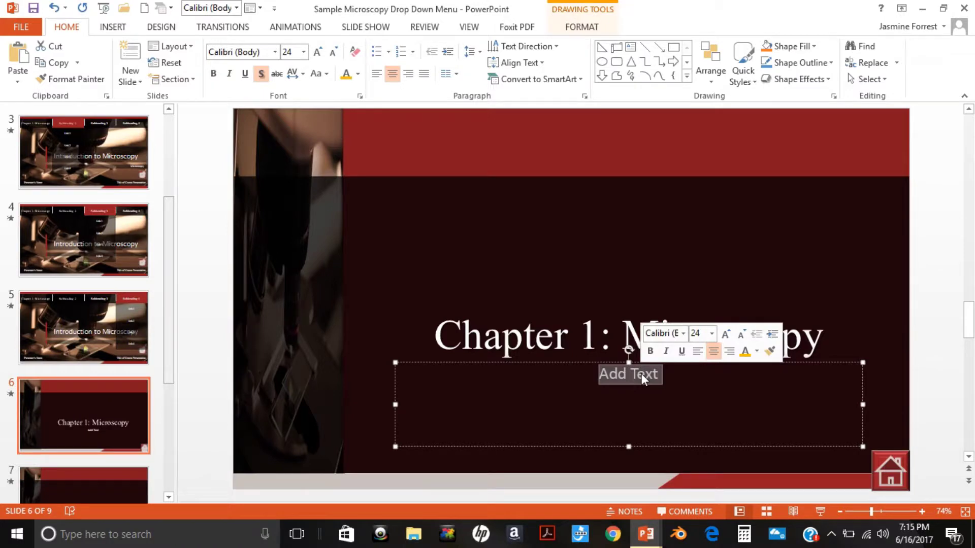
{"action": "key", "text": "BackSpace"}
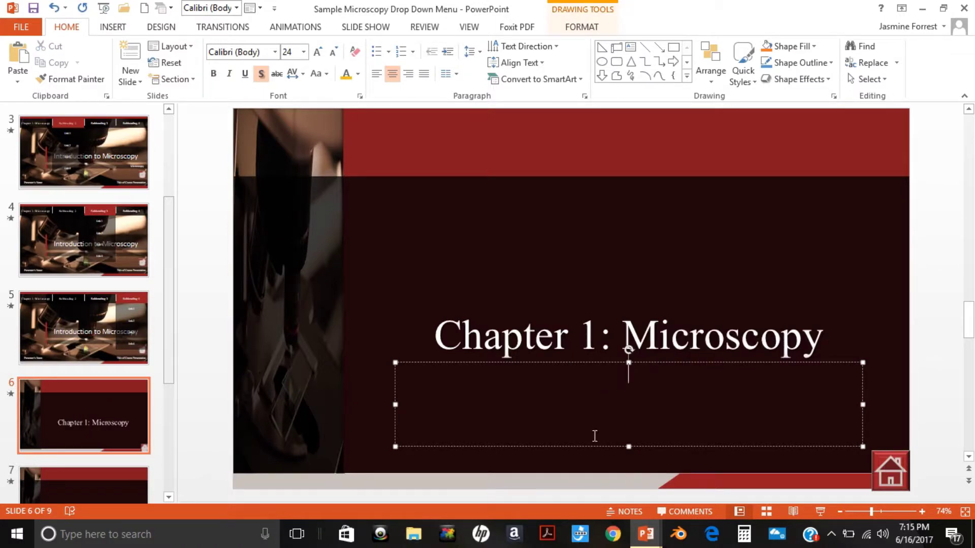
{"action": "left_click", "coordinate": [641, 534]}
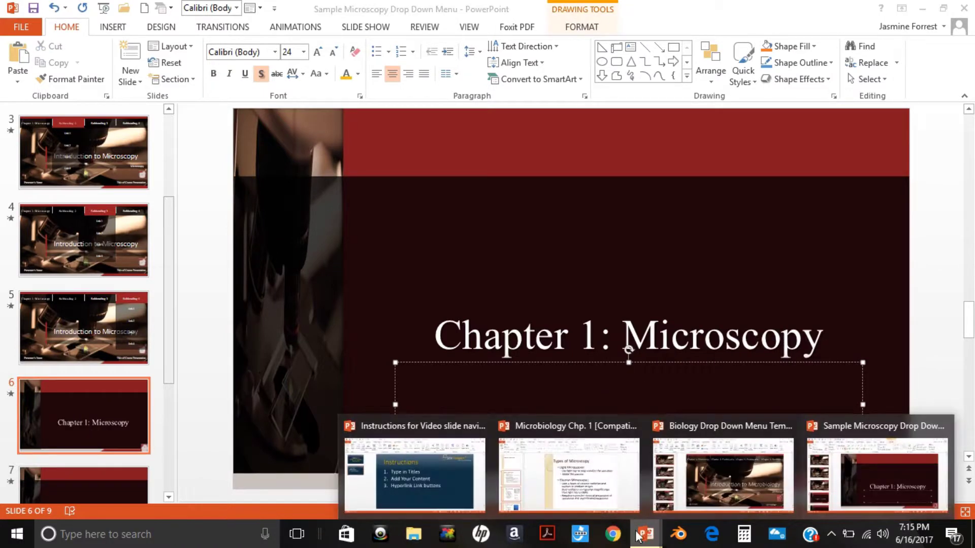
{"action": "left_click", "coordinate": [419, 463]}
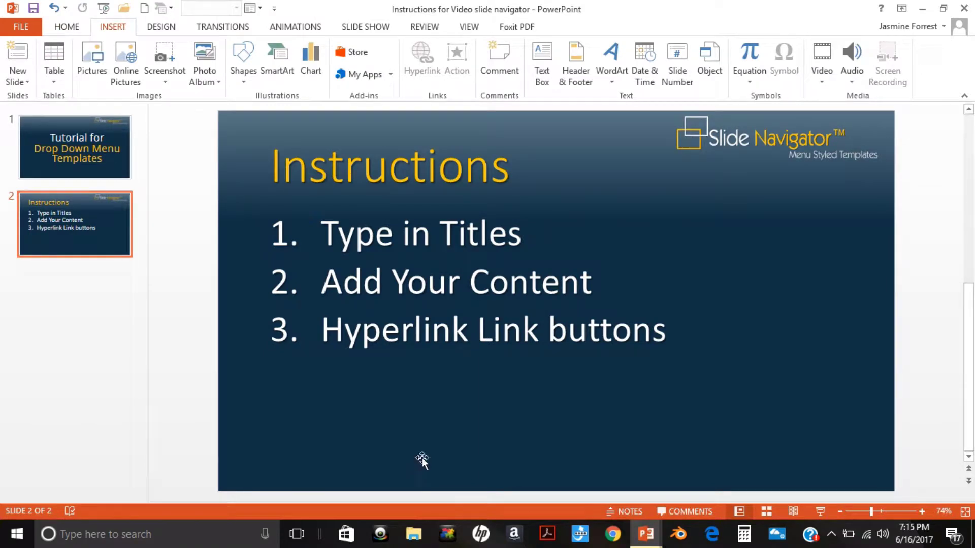
{"action": "left_click", "coordinate": [646, 534]}
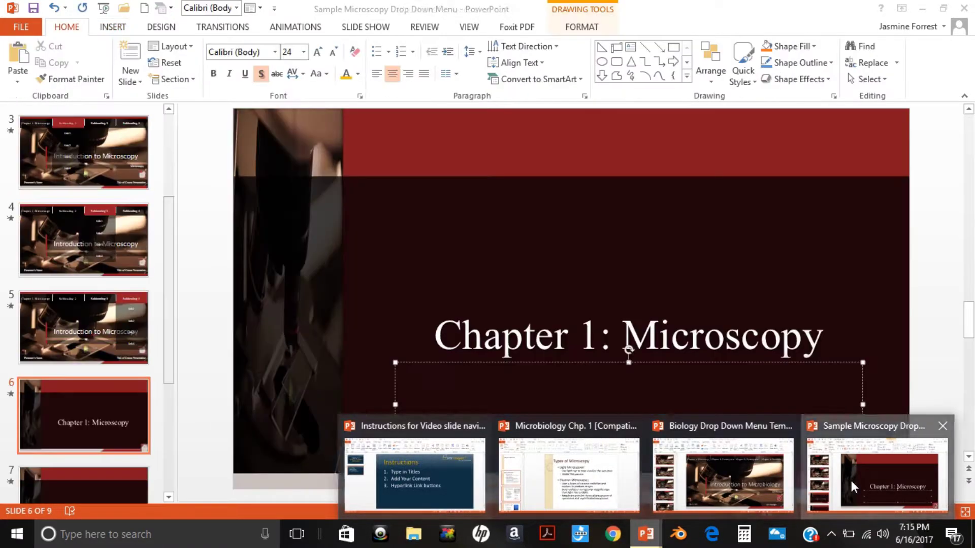
{"action": "left_click", "coordinate": [851, 480]}
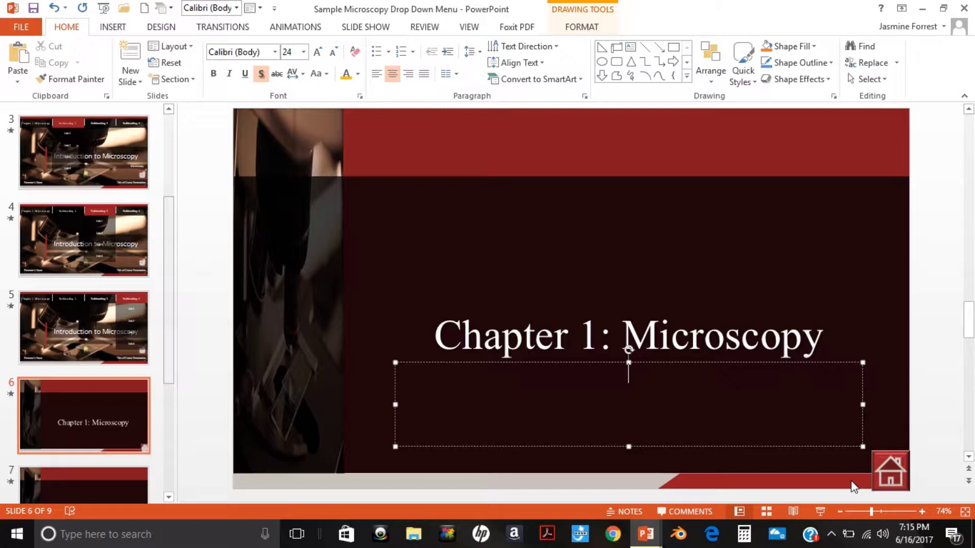
- Add a trial slide after slide 6, try Title and Content and Two Content layouts, then delete it
{"action": "left_click", "coordinate": [132, 463]}
{"action": "key", "text": "Return"}
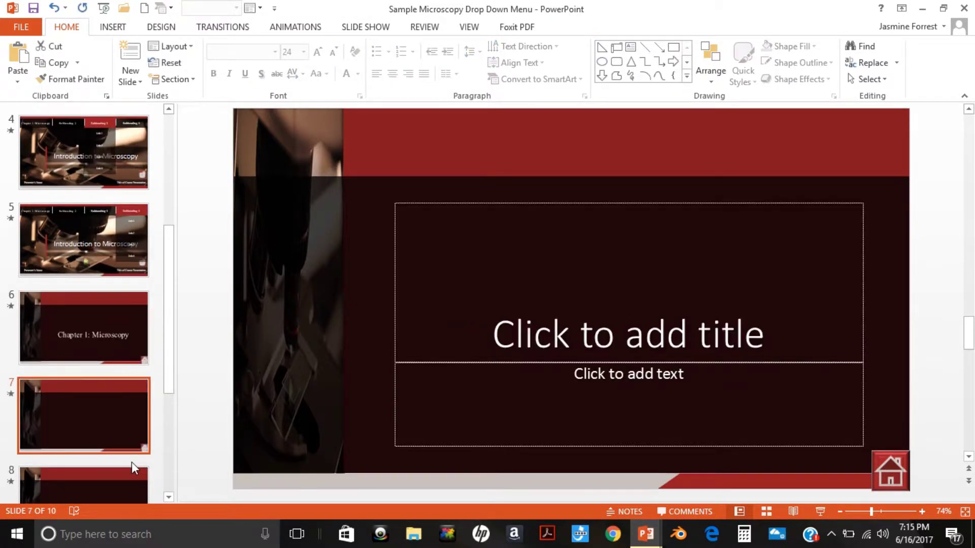
{"action": "left_click", "coordinate": [172, 51]}
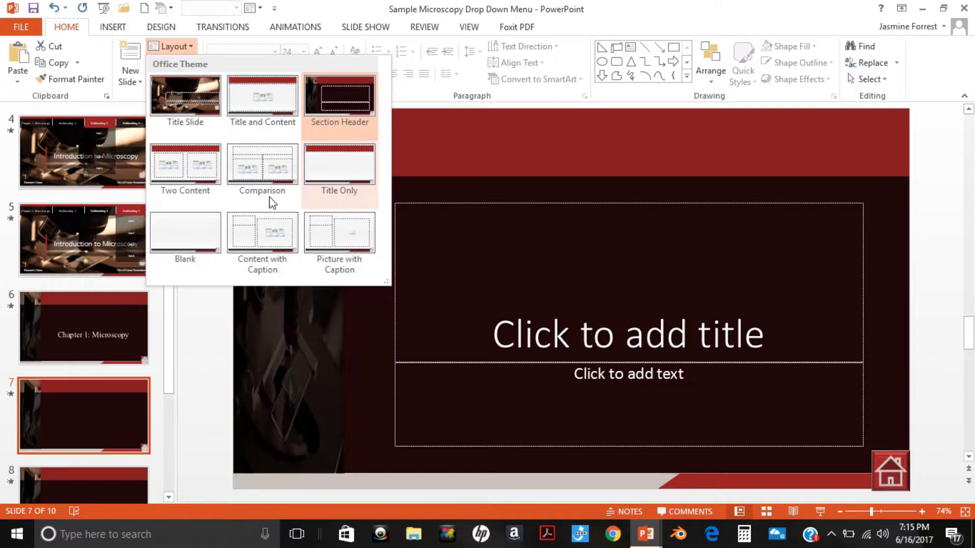
{"action": "left_click", "coordinate": [258, 101]}
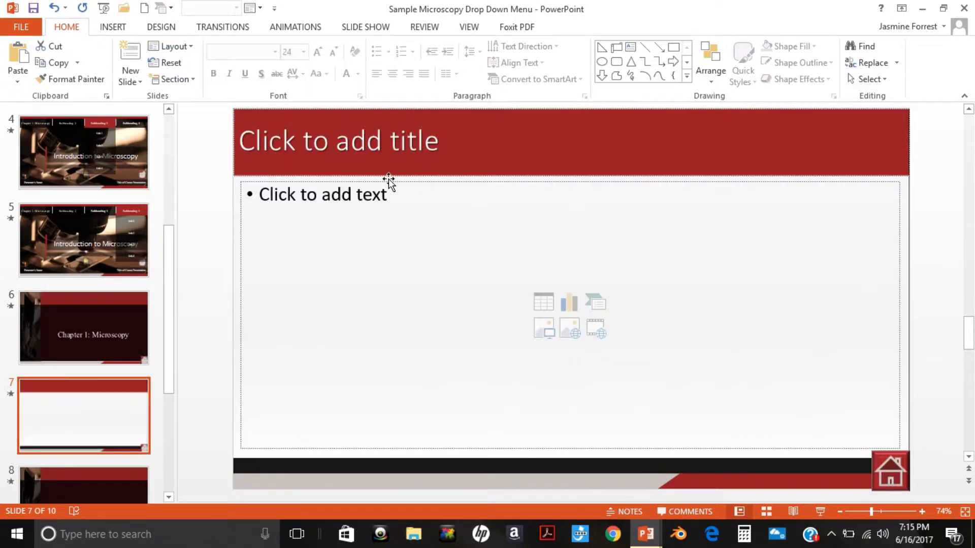
{"action": "left_click", "coordinate": [174, 47]}
{"action": "left_click", "coordinate": [207, 177]}
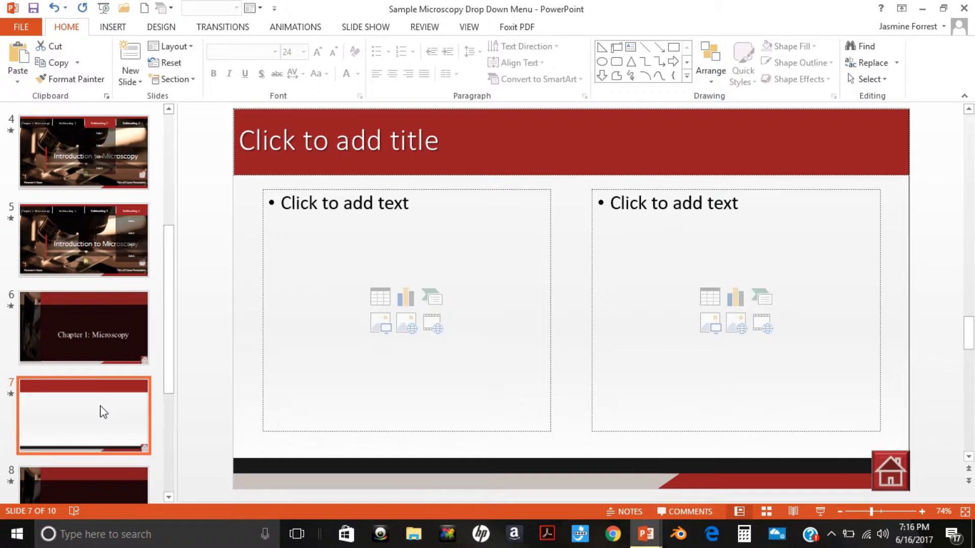
{"action": "key", "text": "Delete"}
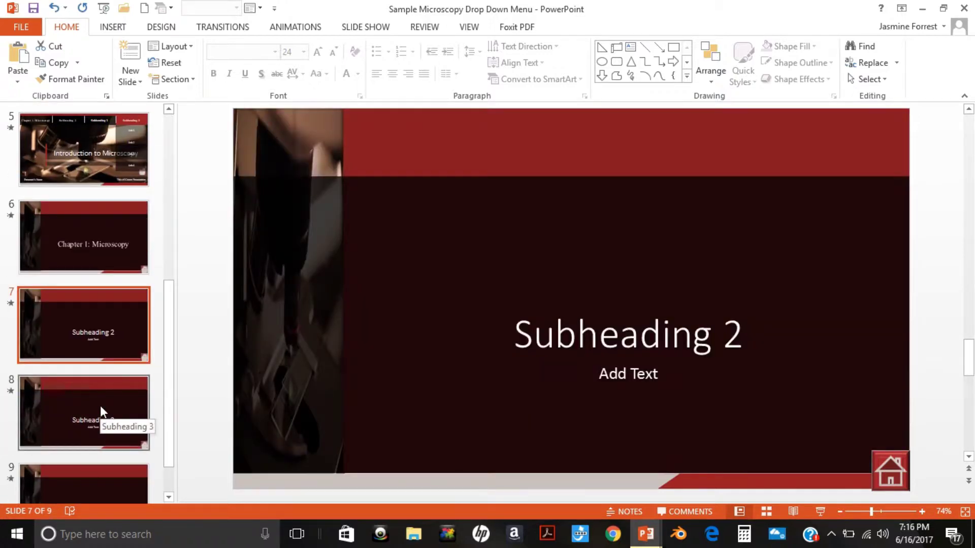